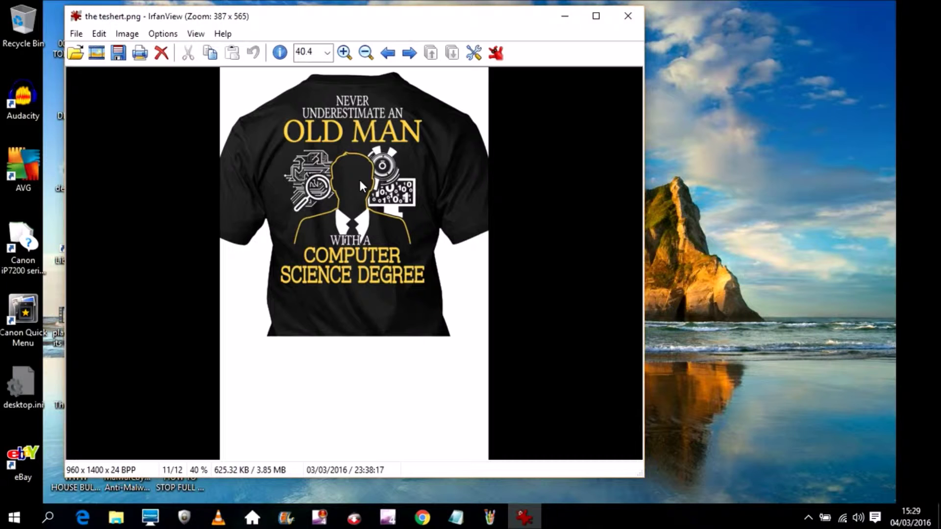
# Step: Close the open shirt image and open the desktop file "the teshert.png" in Paint
pyautogui.click(628, 16)
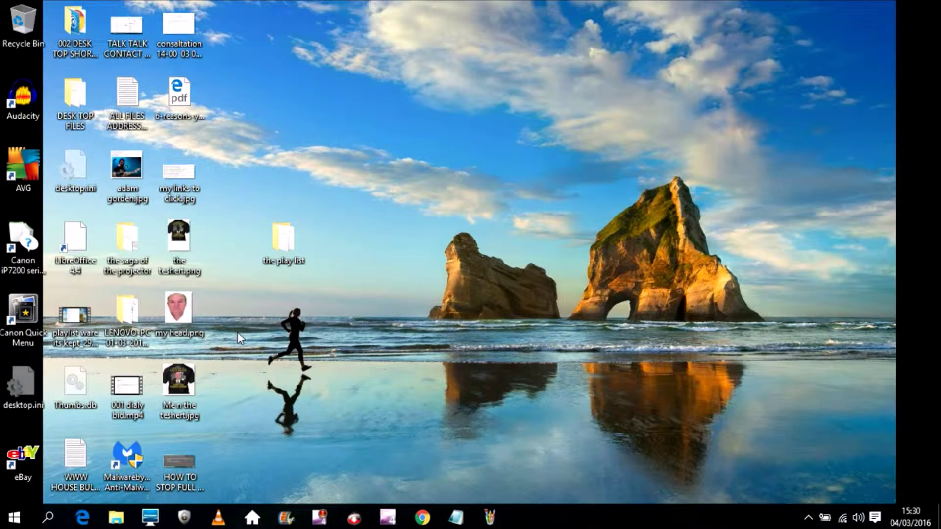
pyautogui.rightClick(181, 246)
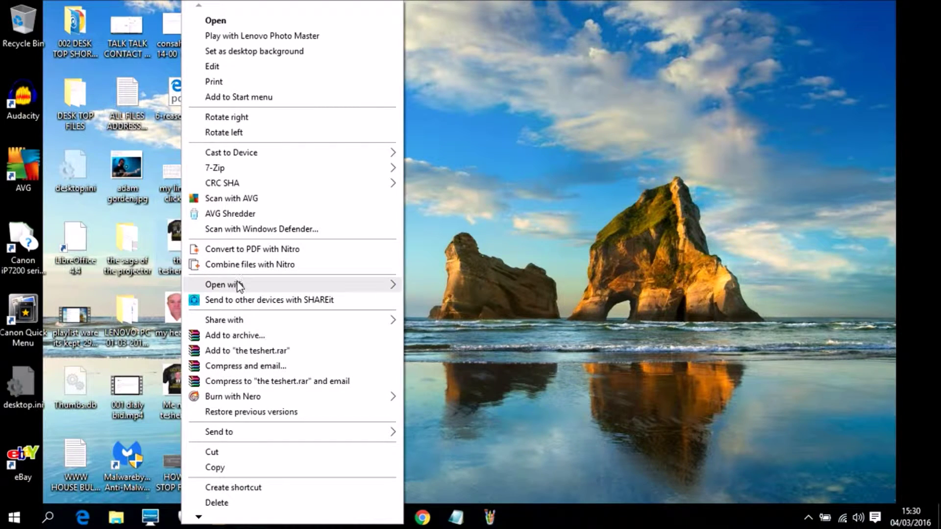
pyautogui.moveTo(239, 286)
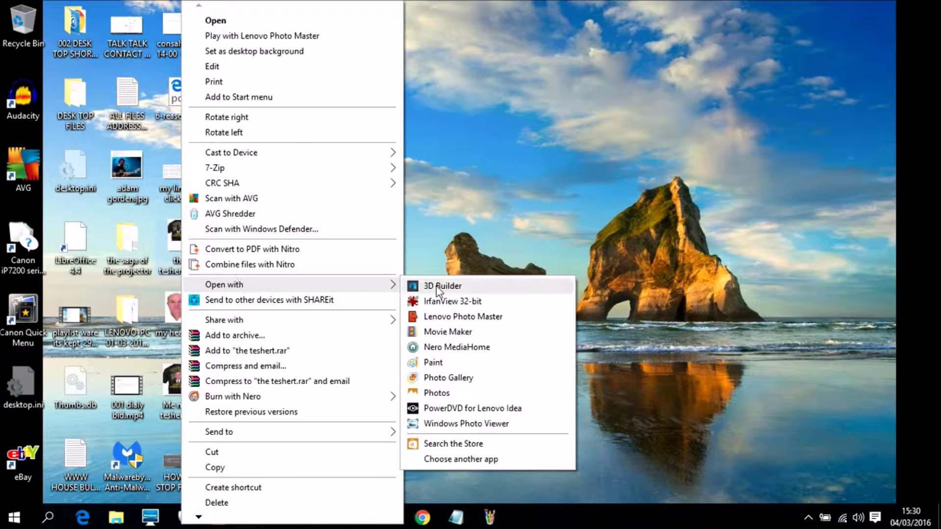
pyautogui.click(436, 363)
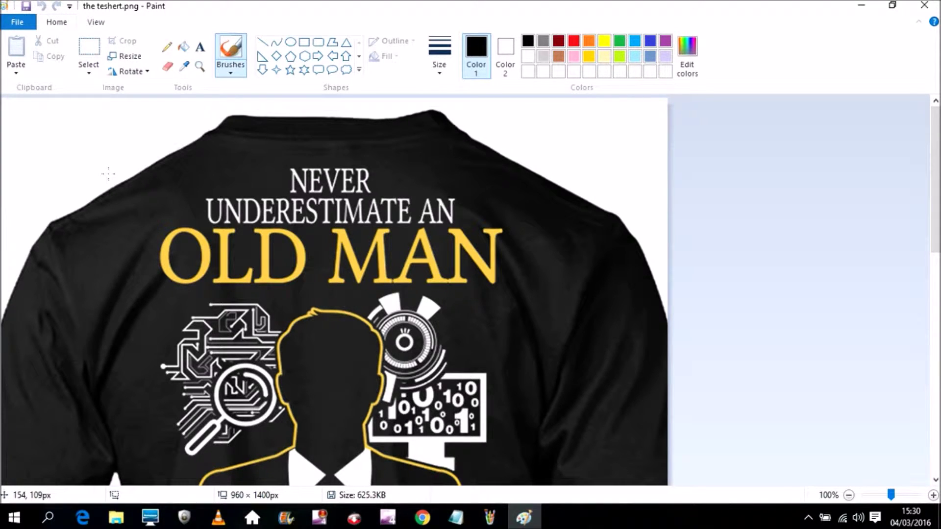
# Step: Paste the picture "my head.png" from the desktop onto the shirt image and move it down beside the silhouette
pyautogui.click(16, 74)
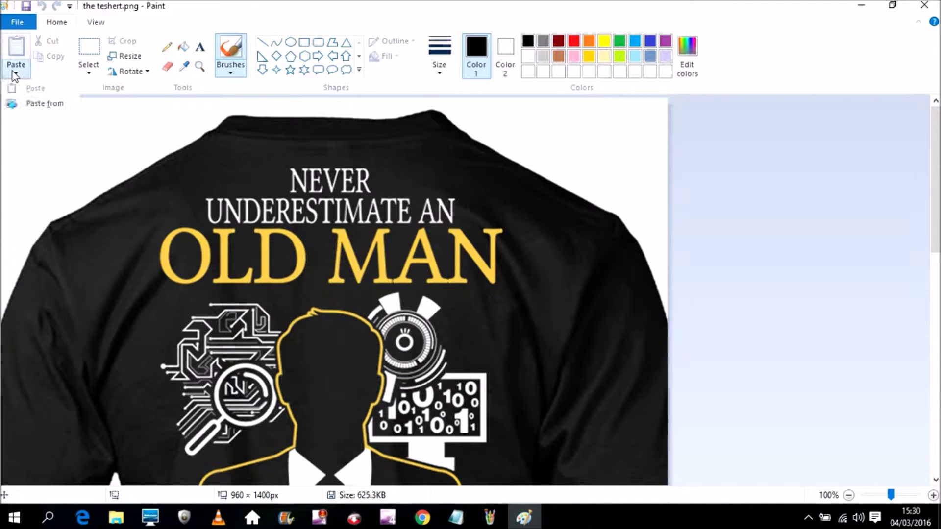
pyautogui.click(25, 105)
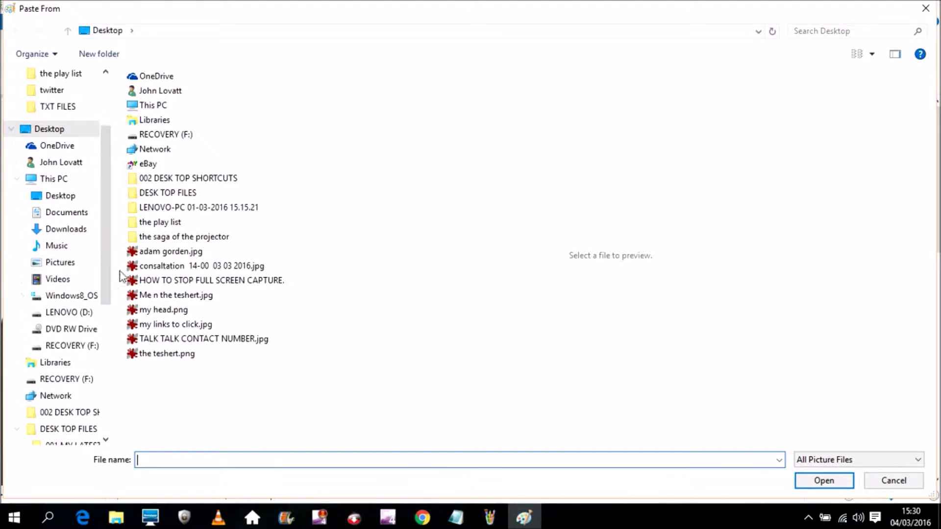
pyautogui.doubleClick(150, 310)
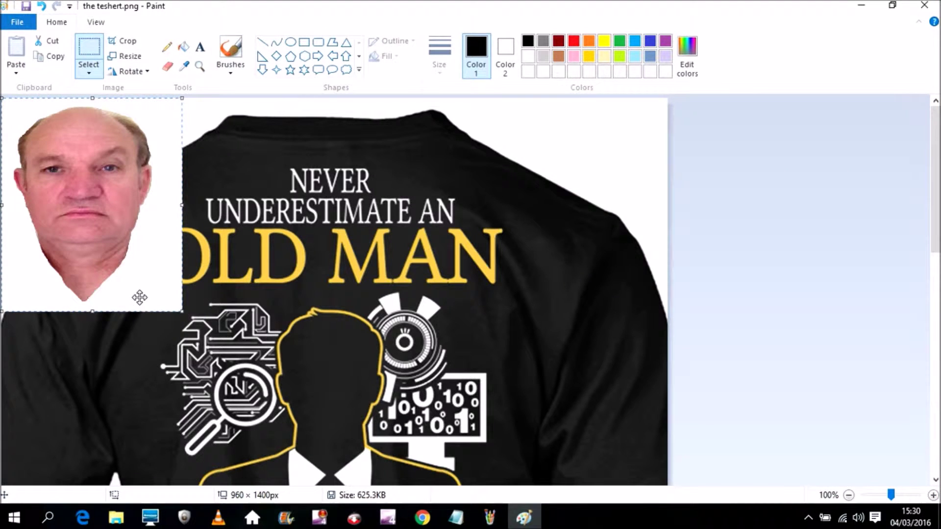
pyautogui.moveTo(86, 201); pyautogui.dragTo(175, 282)
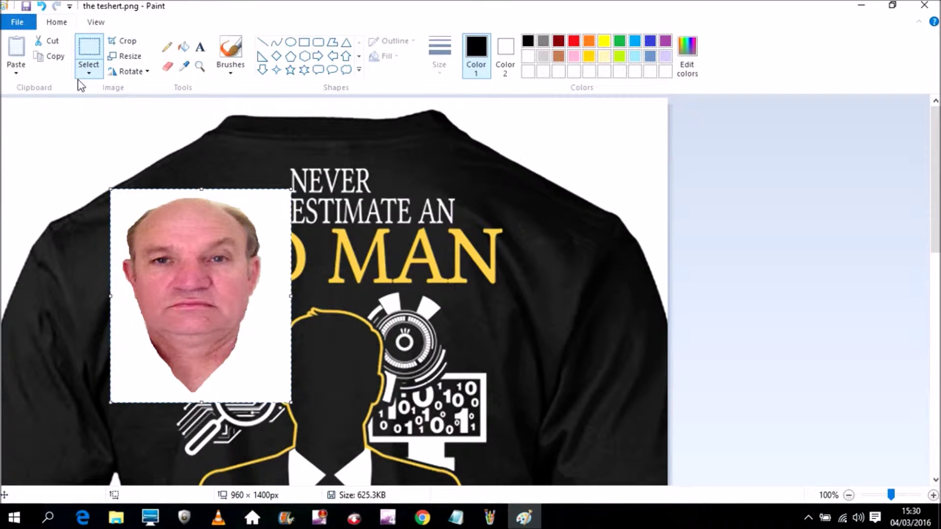
# Step: Place the pasted head over the shirt's silhouette and close the picture without saving it
pyautogui.click(229, 69)
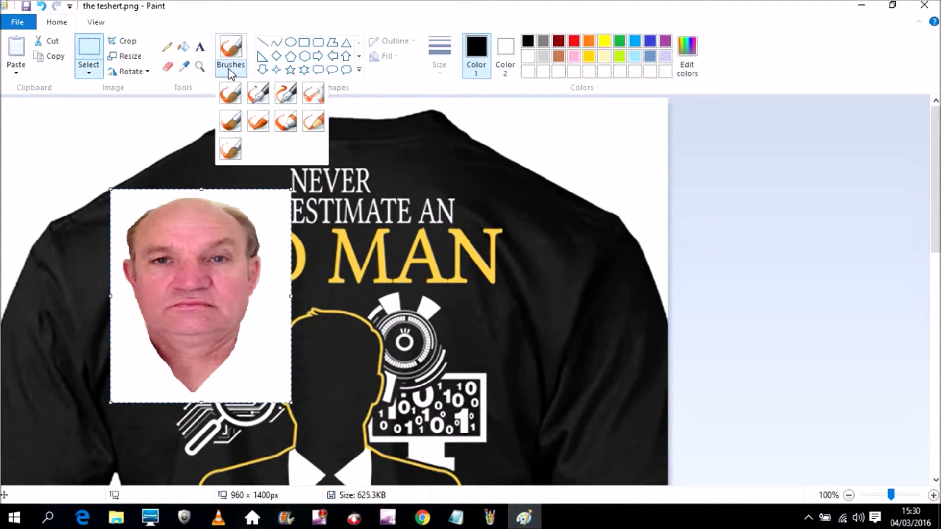
pyautogui.click(217, 93)
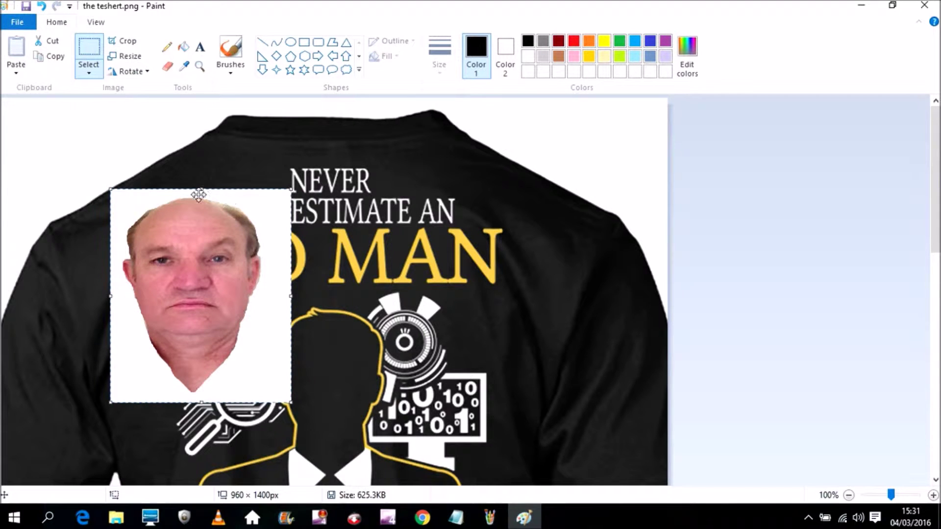
pyautogui.press('Escape')
pyautogui.moveTo(171, 260); pyautogui.dragTo(315, 336)
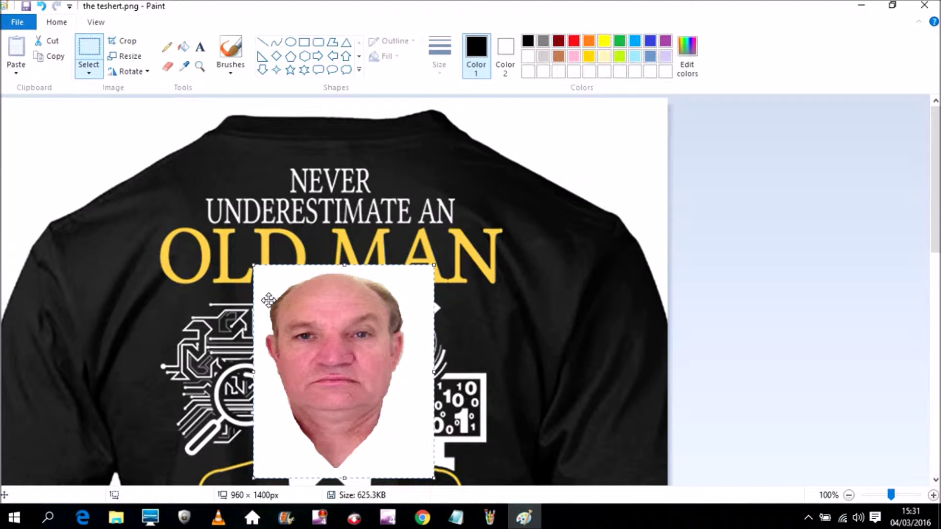
pyautogui.click(931, 5)
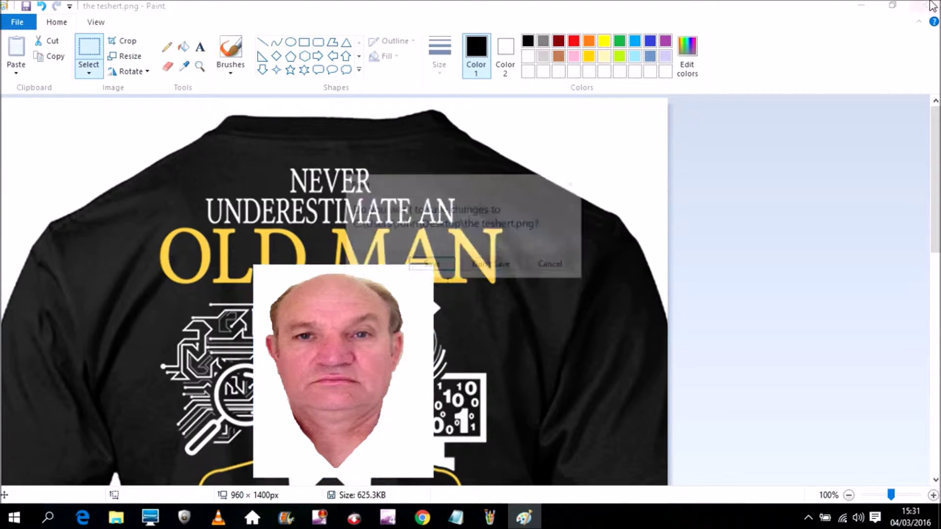
pyautogui.click(474, 270)
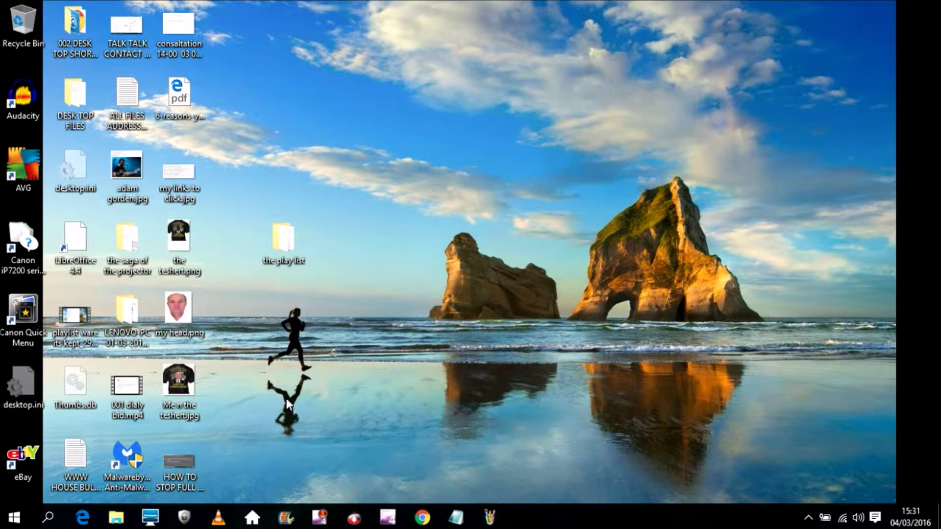
# Step: Launch mspaint.exe from the RECOVERY (F:) drive and paste "the teshert.png" from the desktop onto its blank canvas
pyautogui.click(116, 518)
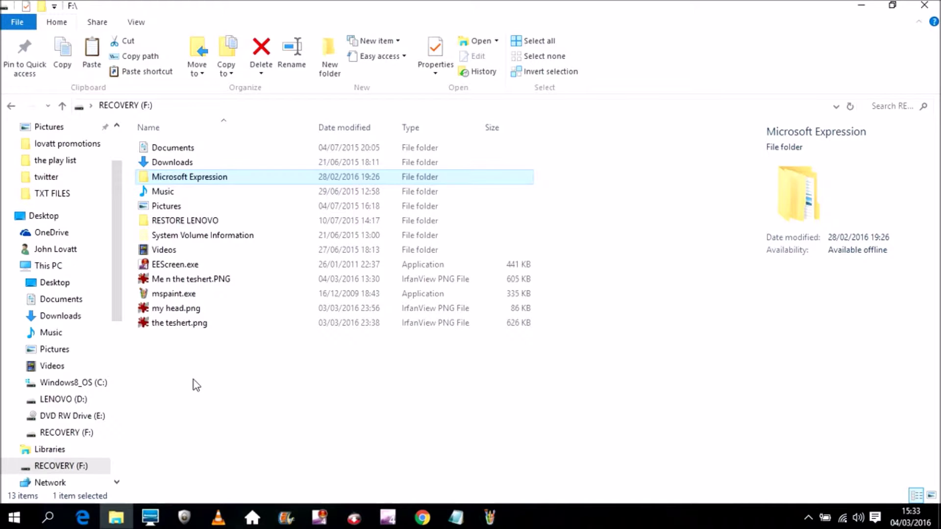
pyautogui.doubleClick(184, 295)
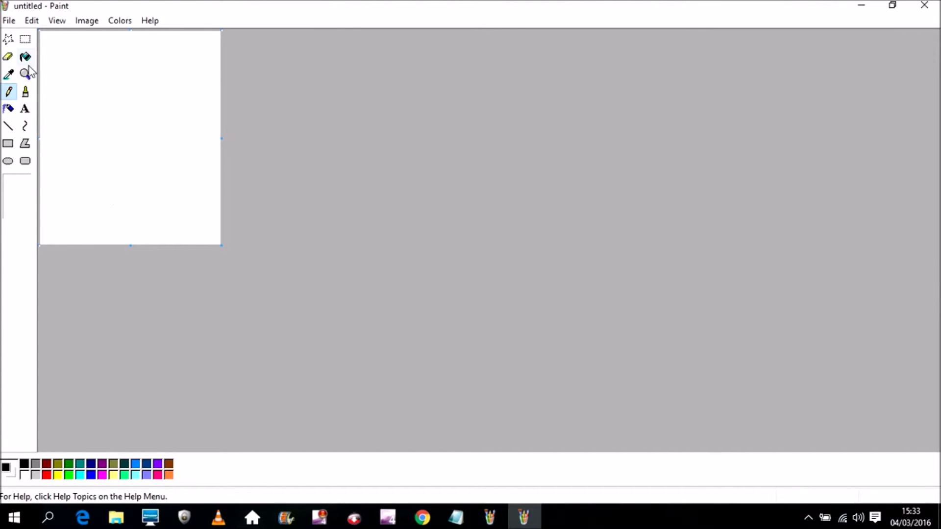
pyautogui.click(32, 20)
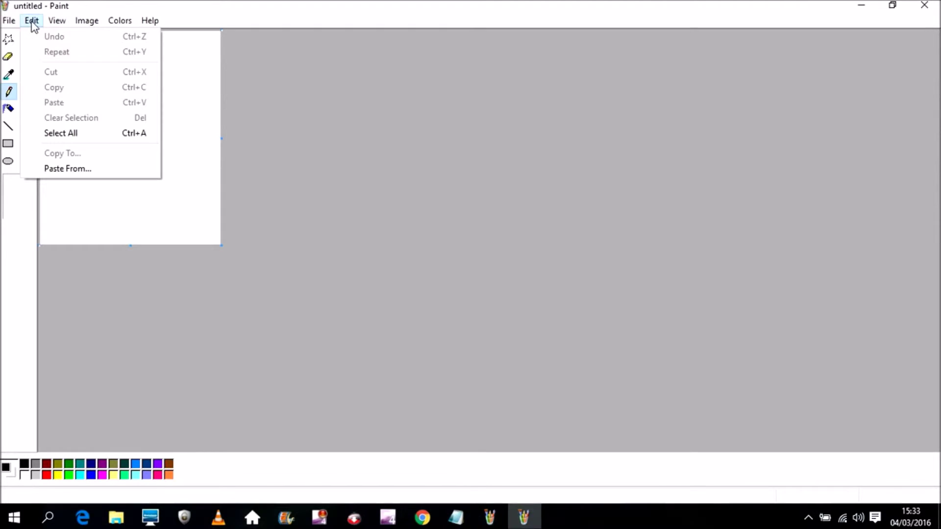
pyautogui.click(56, 172)
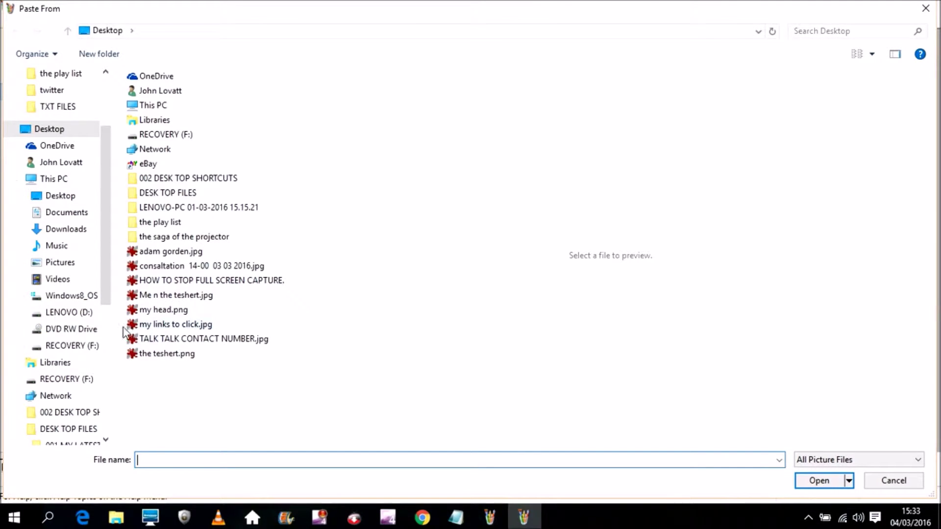
pyautogui.click(139, 355)
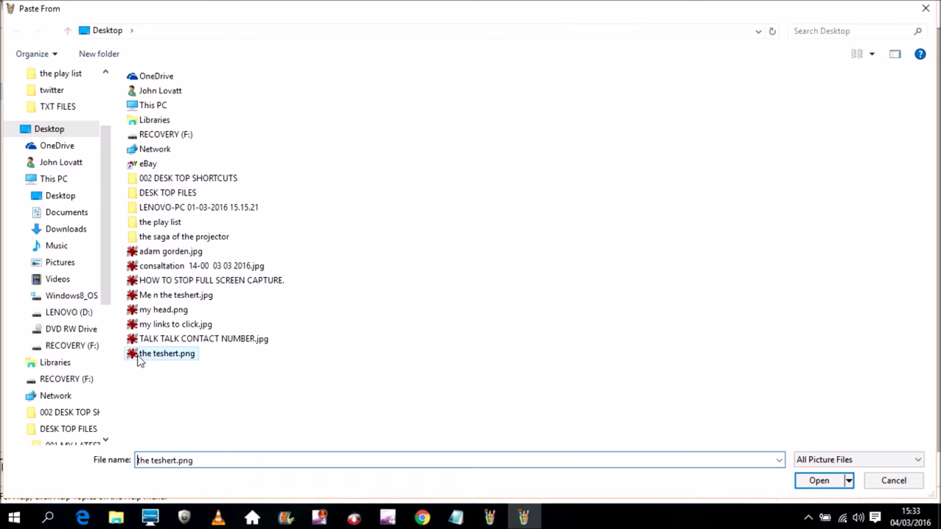
pyautogui.doubleClick(138, 356)
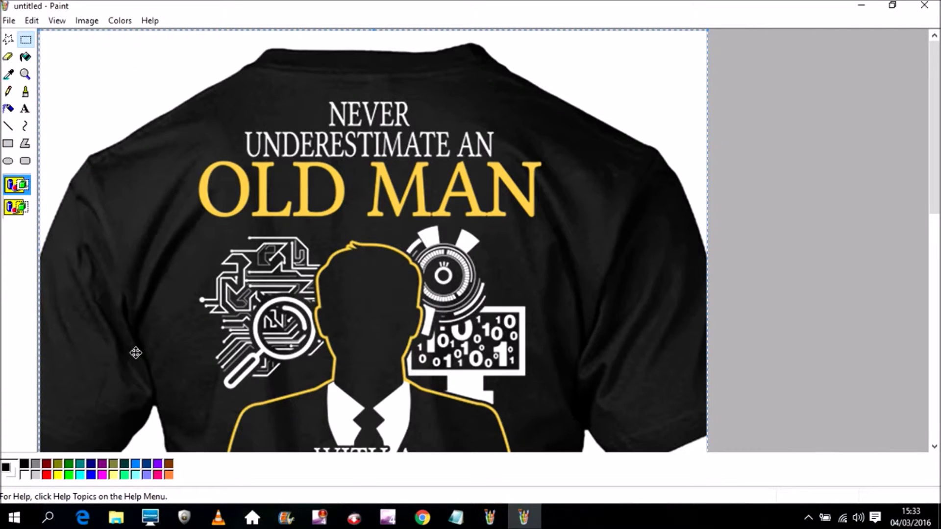
# Step: Paste "my head.png" from the desktop into the shirt image and position it over the silhouette's head
pyautogui.click(31, 21)
pyautogui.click(44, 169)
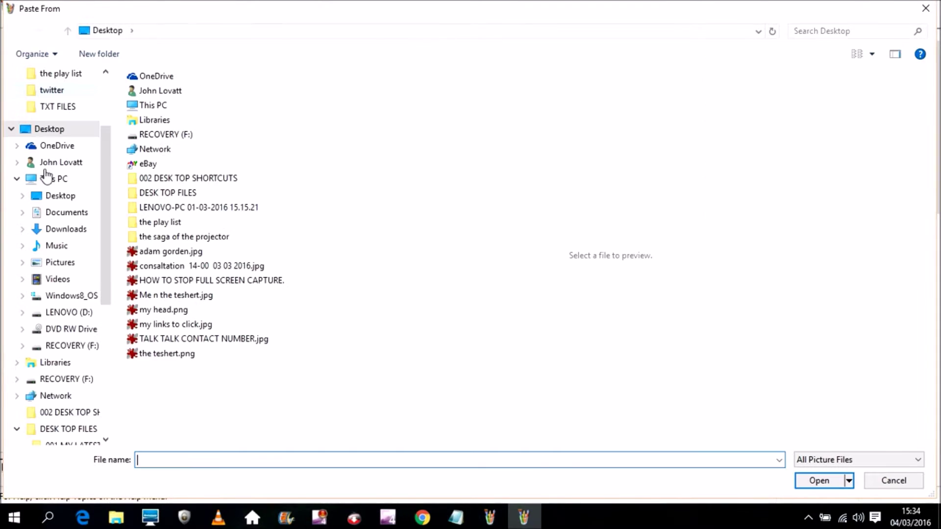
pyautogui.doubleClick(147, 310)
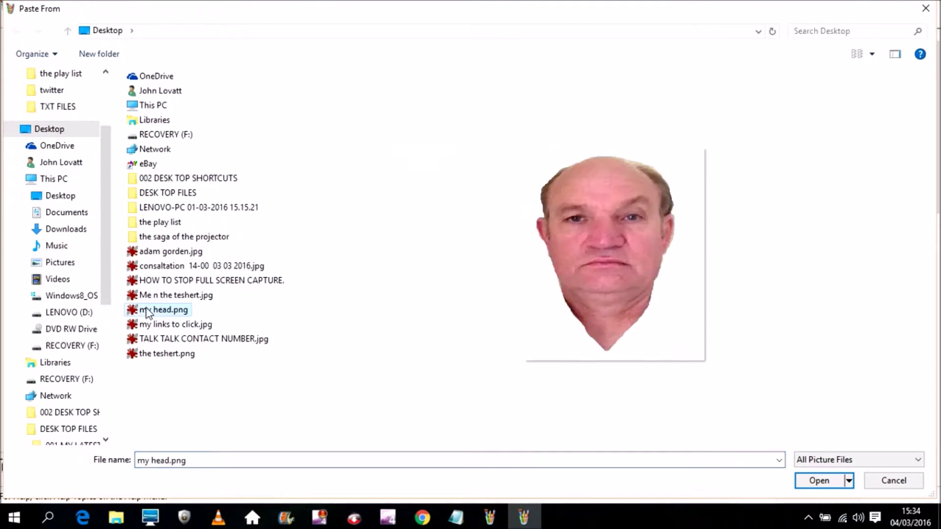
pyautogui.moveTo(127, 113); pyautogui.dragTo(366, 298)
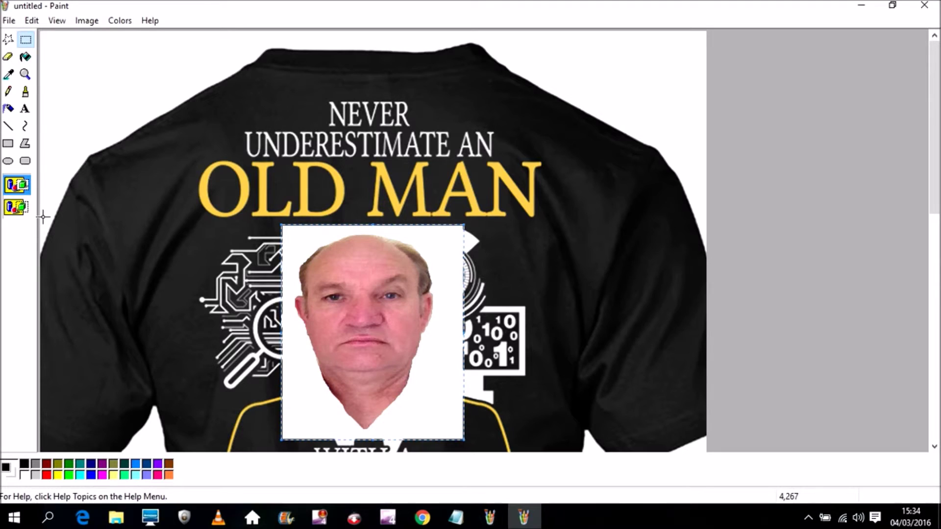
# Step: Make the pasted head's background transparent, nudge it into line with the shirt collar and deselect it
pyautogui.click(19, 210)
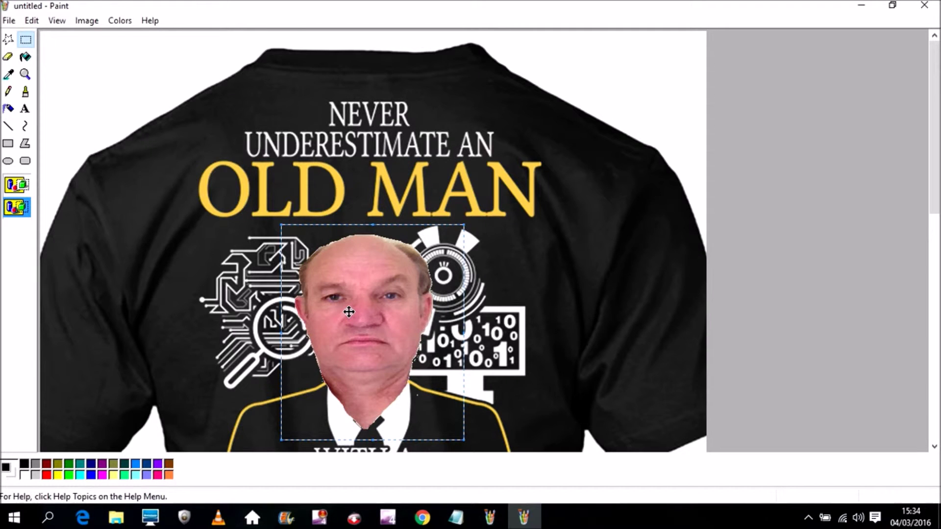
pyautogui.moveTo(348, 312)
pyautogui.mouseDown()
pyautogui.moveTo(275, 311)
pyautogui.moveTo(355, 305)
pyautogui.moveTo(352, 317)
pyautogui.mouseUp()
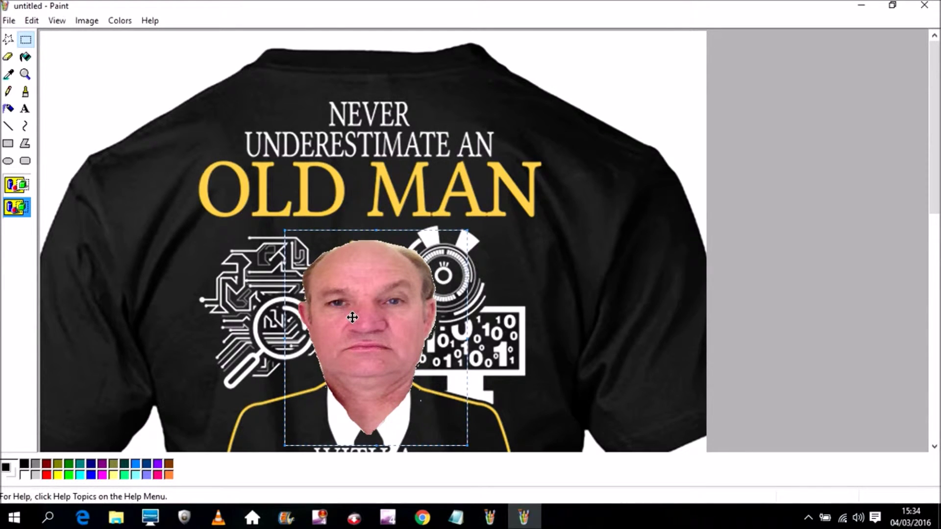
pyautogui.click(601, 136)
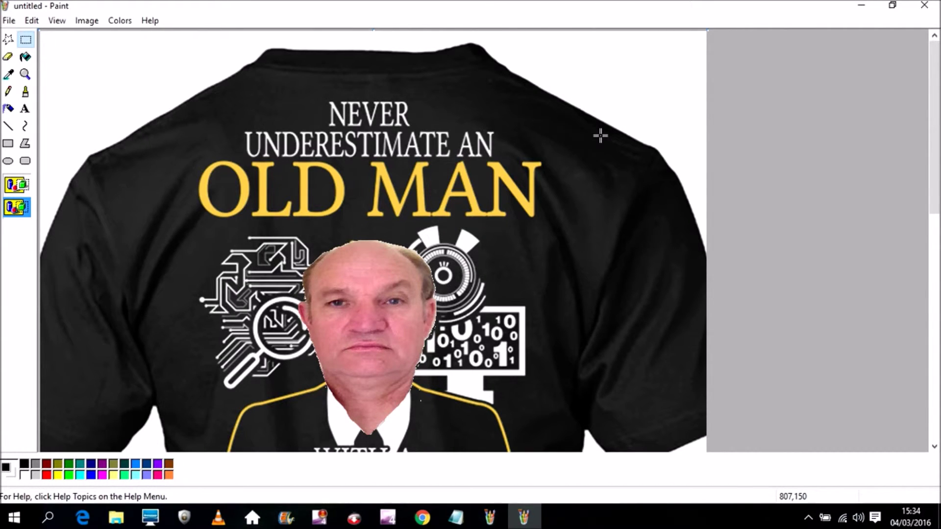
# Step: Switch between the opaque and transparent selection modes, ending on transparent, and close the untitled picture without saving
pyautogui.click(22, 187)
pyautogui.click(17, 208)
pyautogui.click(18, 182)
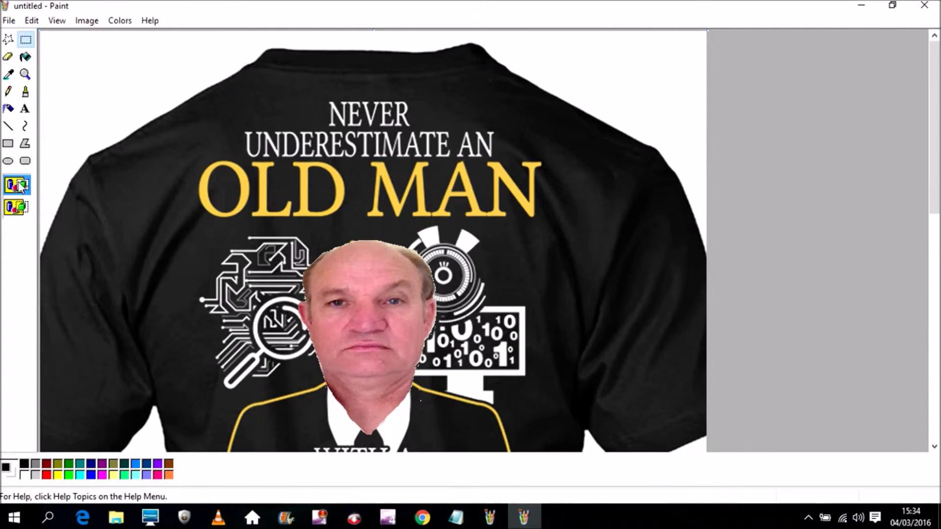
pyautogui.click(21, 205)
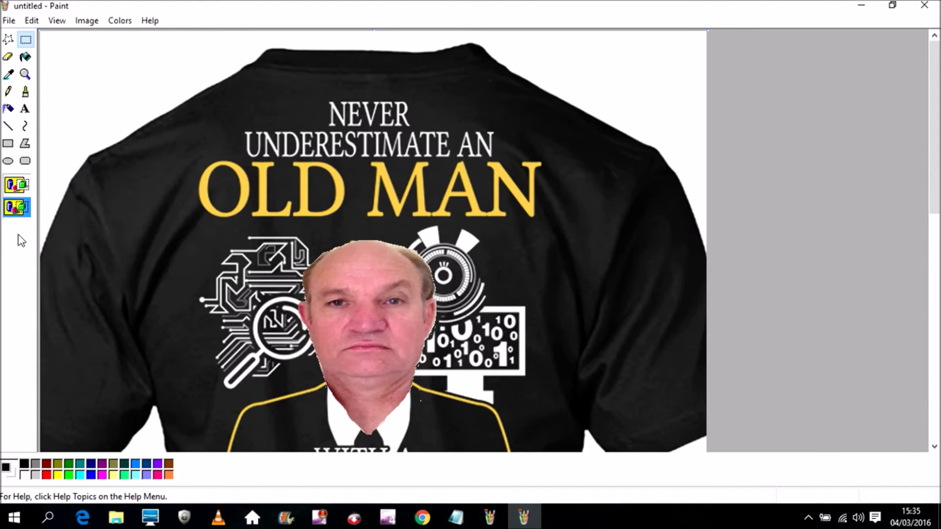
pyautogui.click(925, 6)
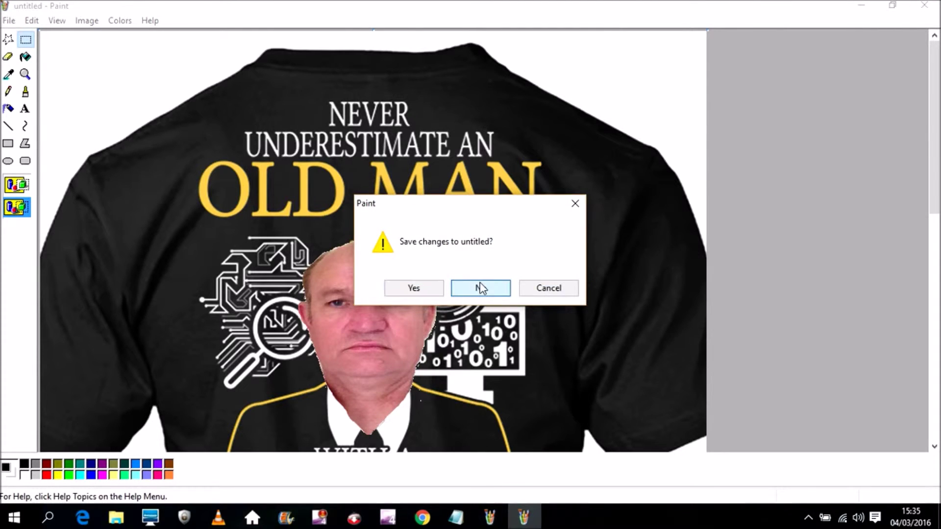
pyautogui.click(481, 289)
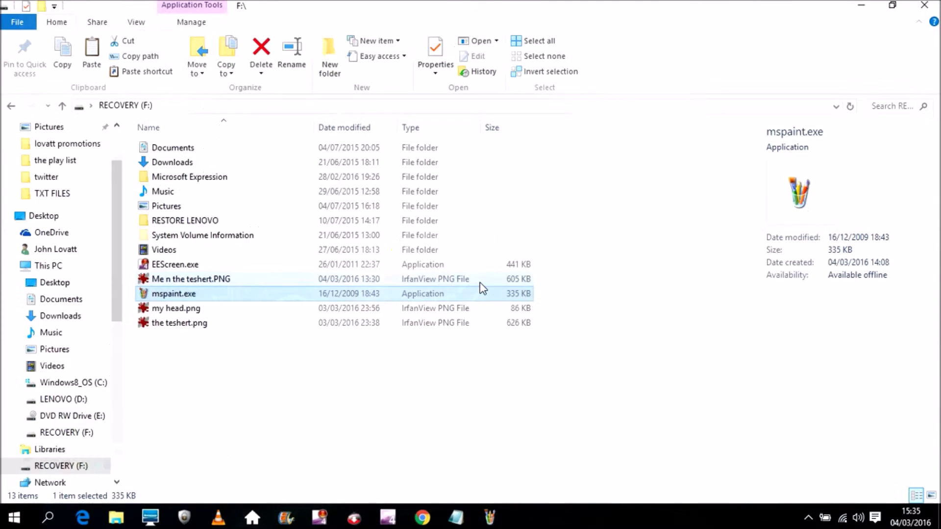
# Step: View the finished picture "Me n the teshert.PNG" on the F: drive and preview "the teshert.png" for comparison
pyautogui.doubleClick(173, 281)
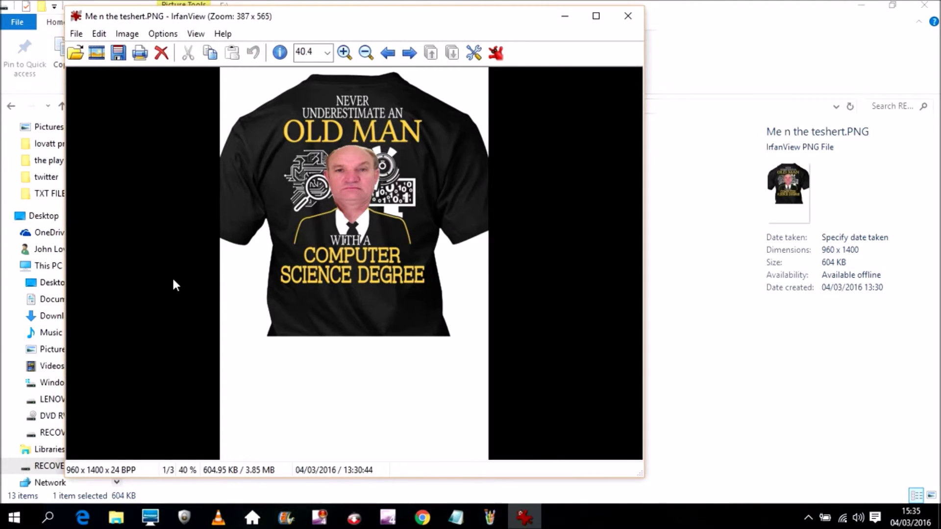
pyautogui.click(626, 17)
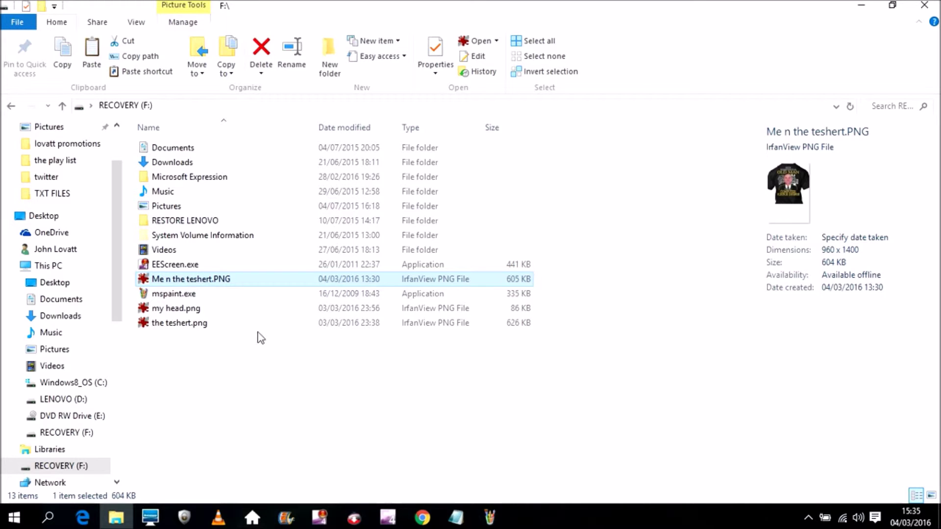
pyautogui.click(184, 324)
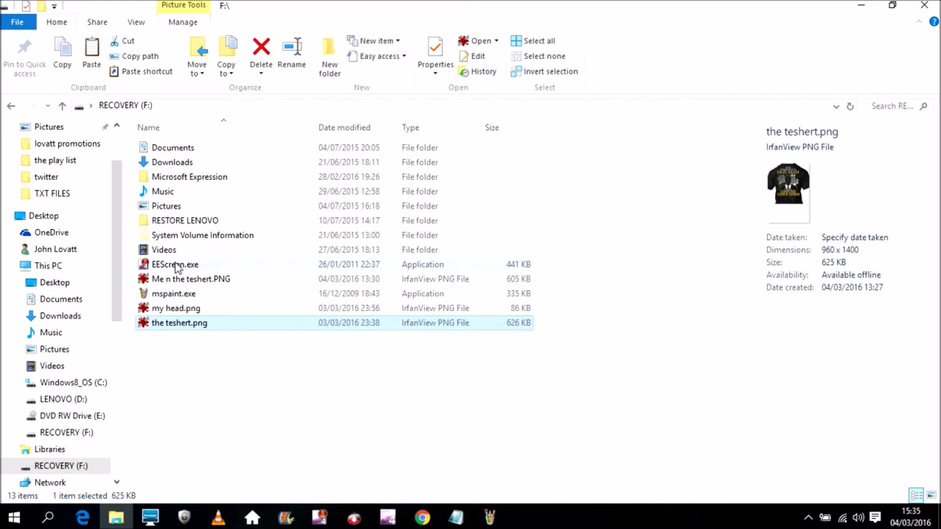
# Step: Open "Me n the teshert.PNG" and crop it to the shirt area, about 953 x 971 pixels, without the blank space below
pyautogui.doubleClick(177, 279)
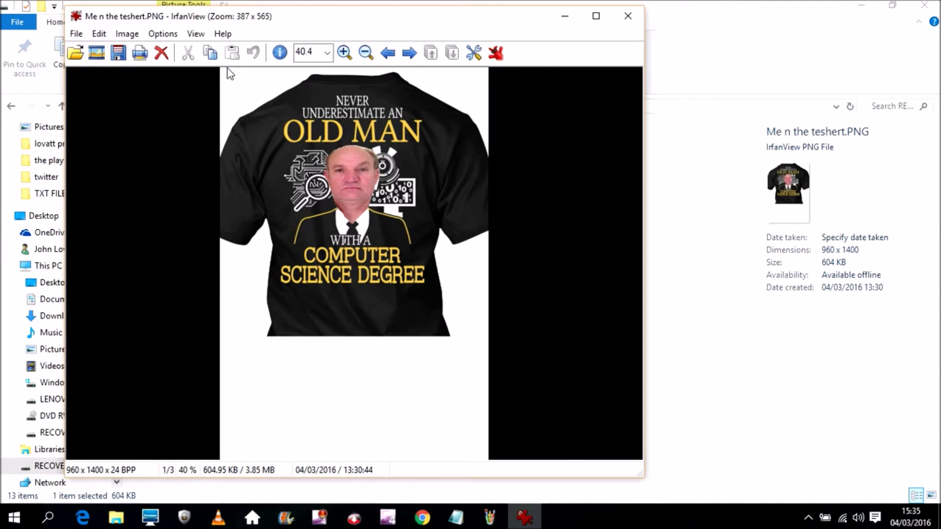
pyautogui.moveTo(222, 70); pyautogui.dragTo(489, 342)
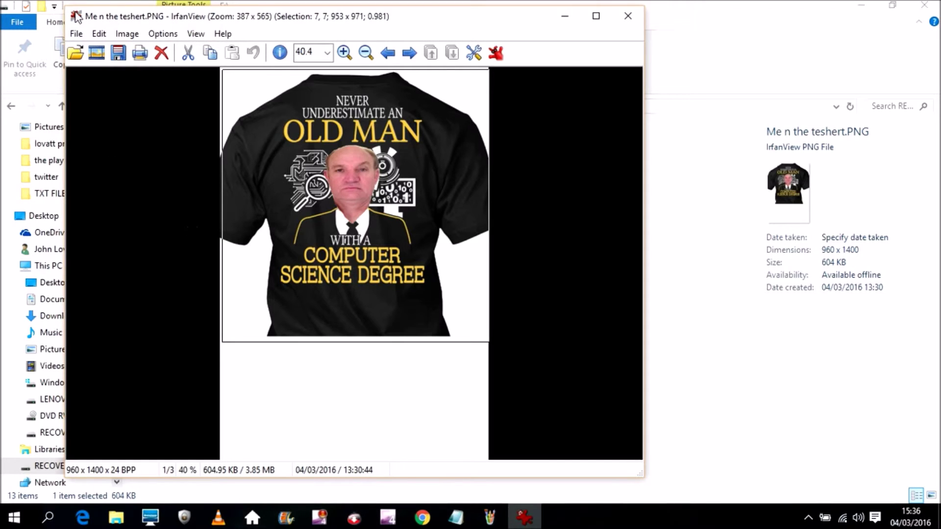
pyautogui.click(99, 35)
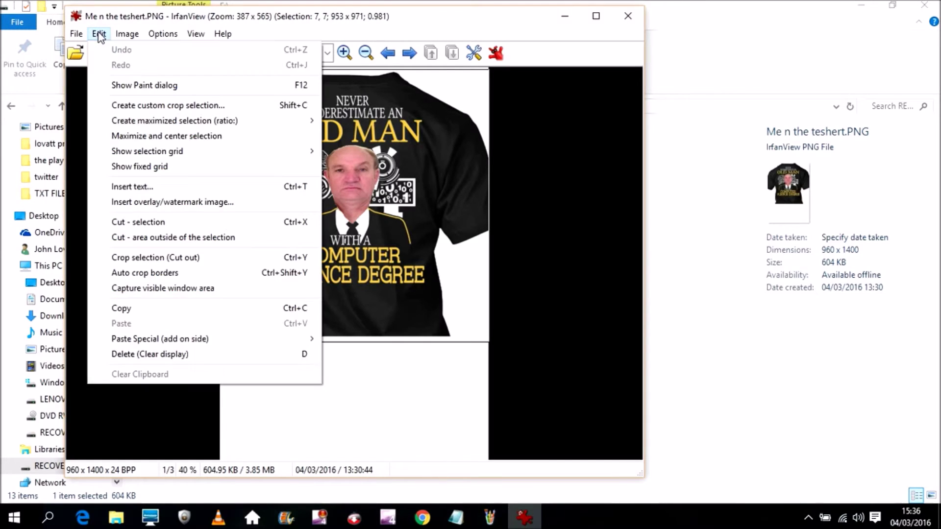
pyautogui.click(114, 258)
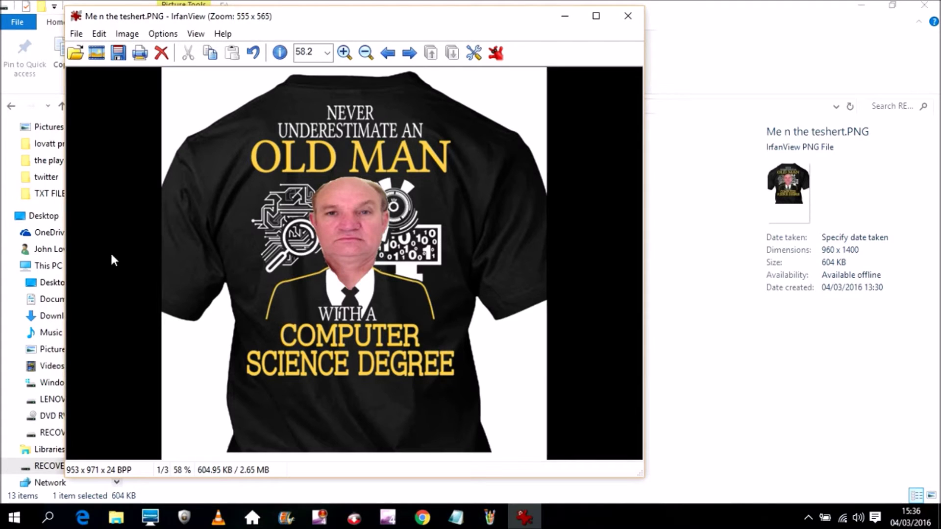
# Step: Examine the cropped image's properties and the display options for window mode
pyautogui.click(280, 53)
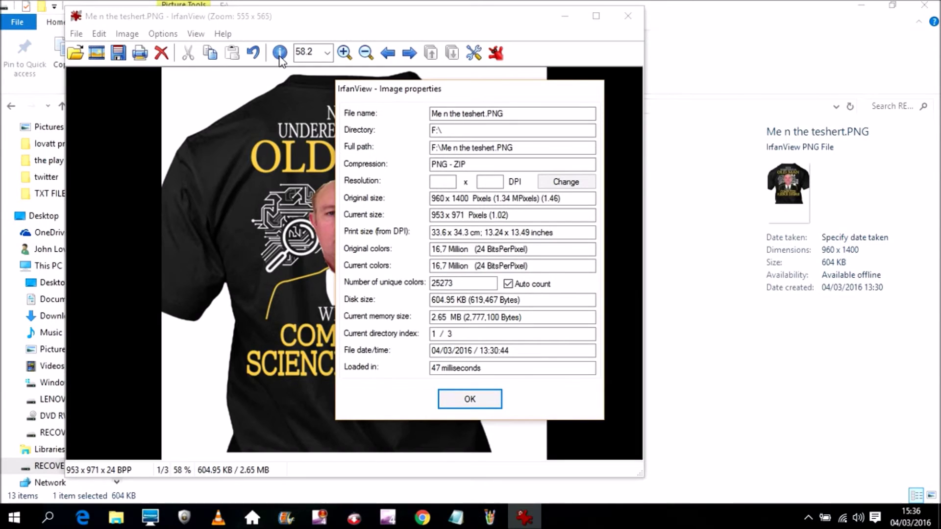
pyautogui.click(475, 399)
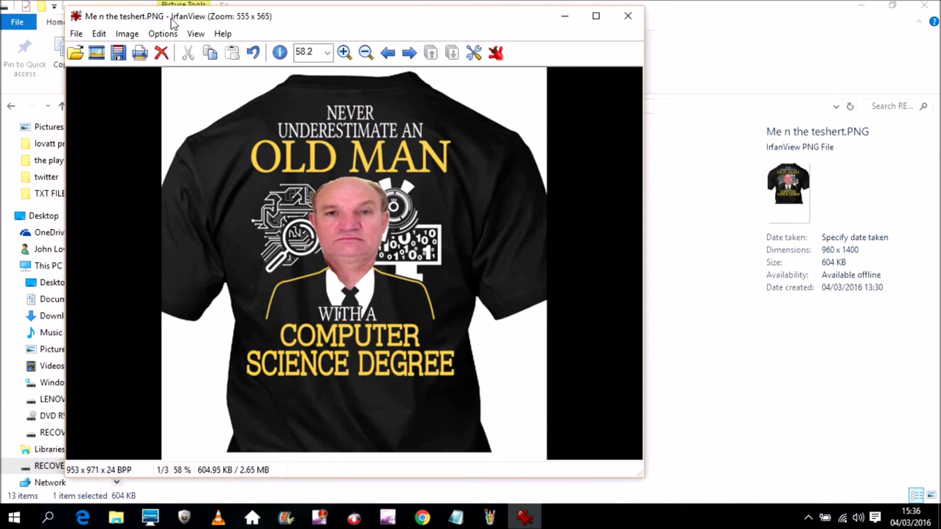
pyautogui.click(196, 34)
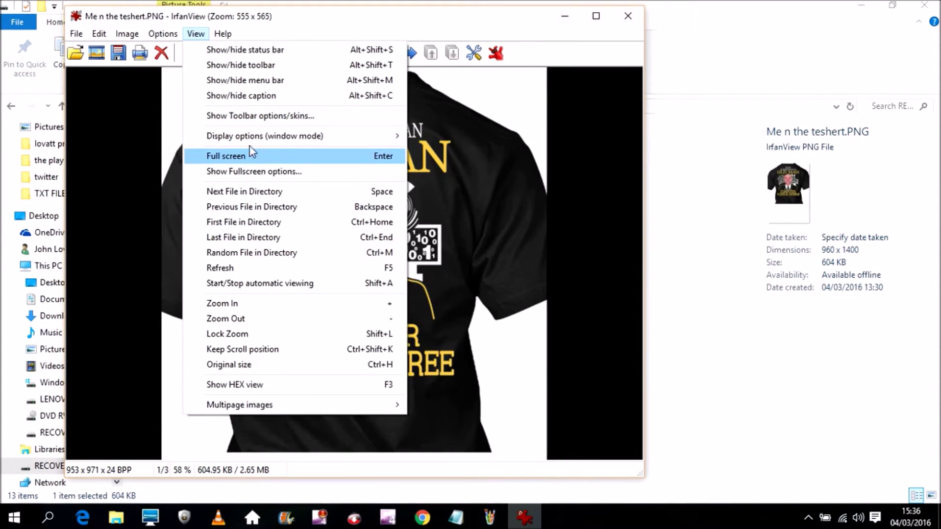
pyautogui.moveTo(251, 142)
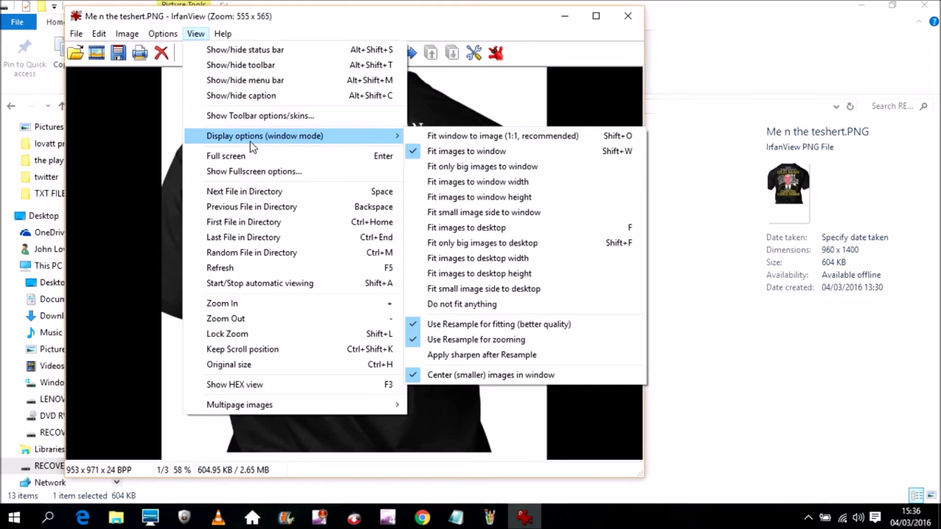